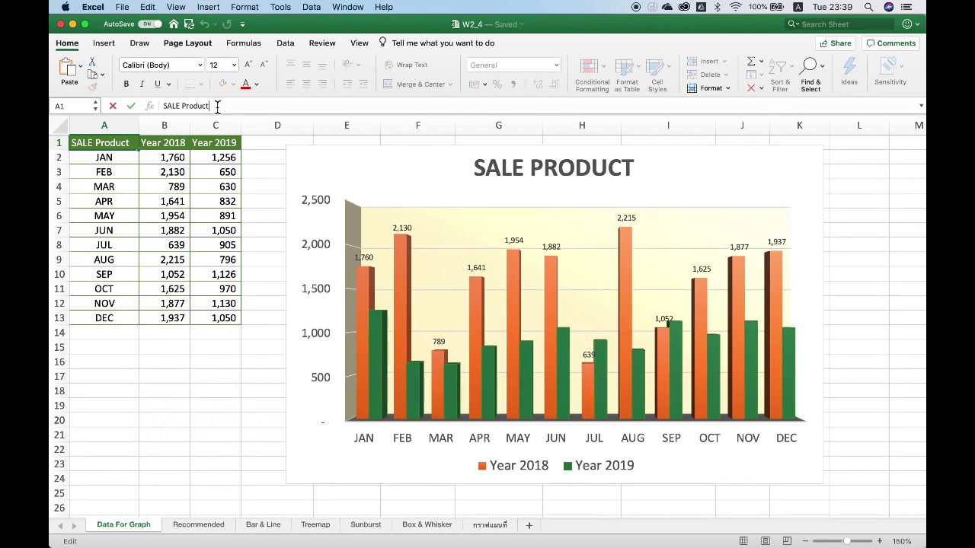
Select the whole sales table A1:C13, including its headers, on the Data For Graph sheet as chart data
left_click(97, 157)
left_click(101, 145)
left_click_drag(135, 146, 205, 324)
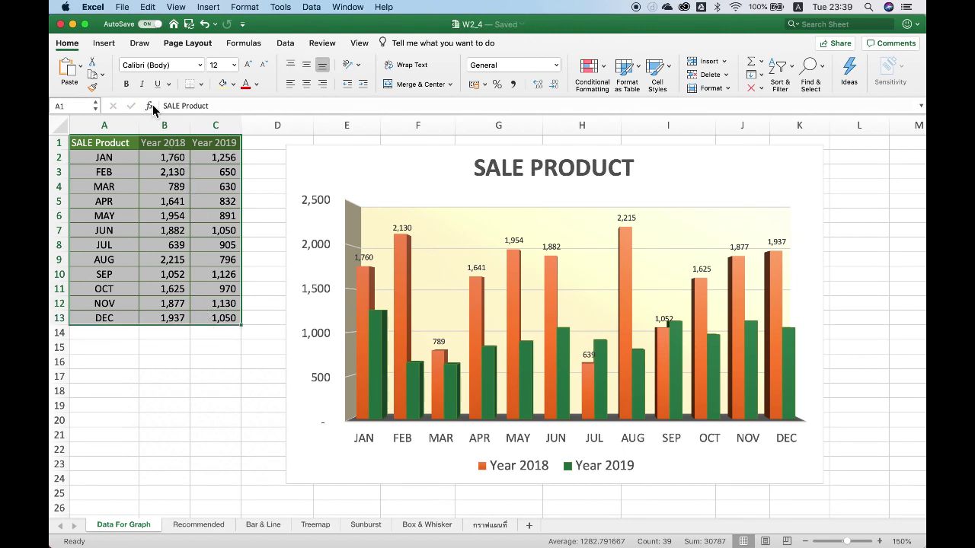
left_click(106, 45)
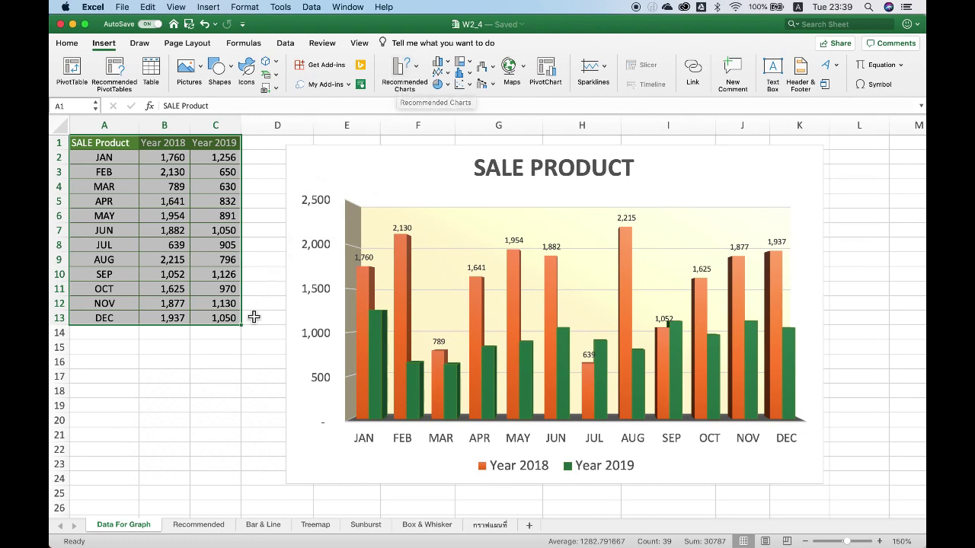
On the Recommended sheet, review the recommended charts for the branch sales table and insert the Clustered Column chart
left_click(194, 525)
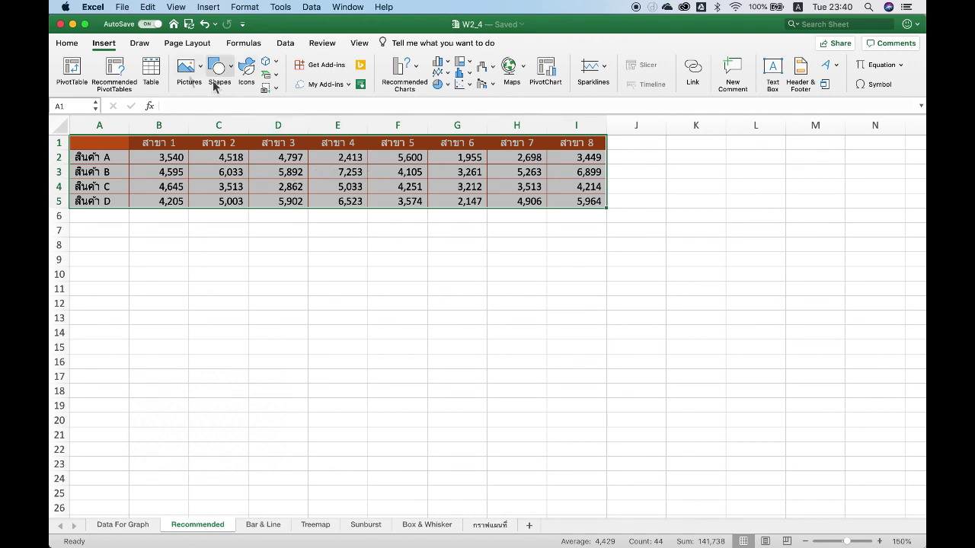
left_click(415, 71)
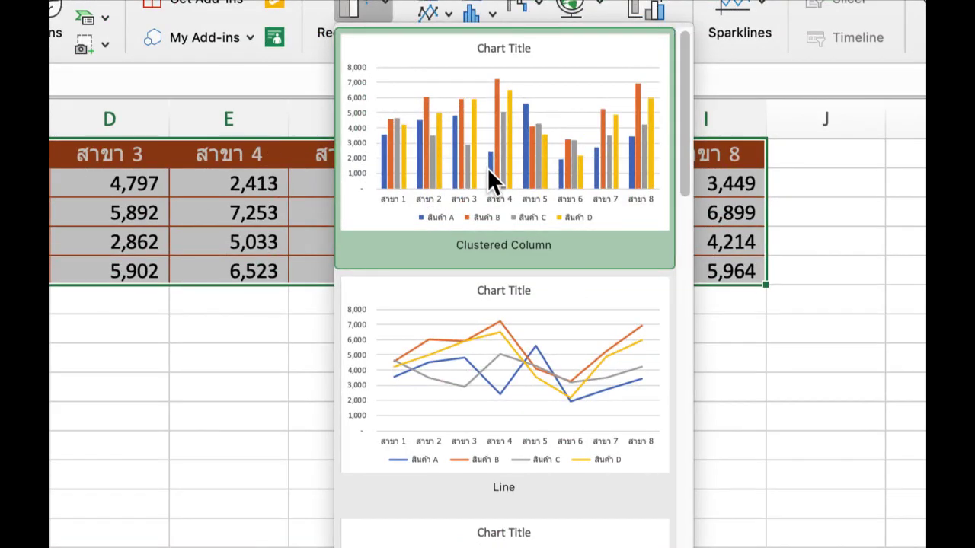
scroll(488, 168, "down", 5)
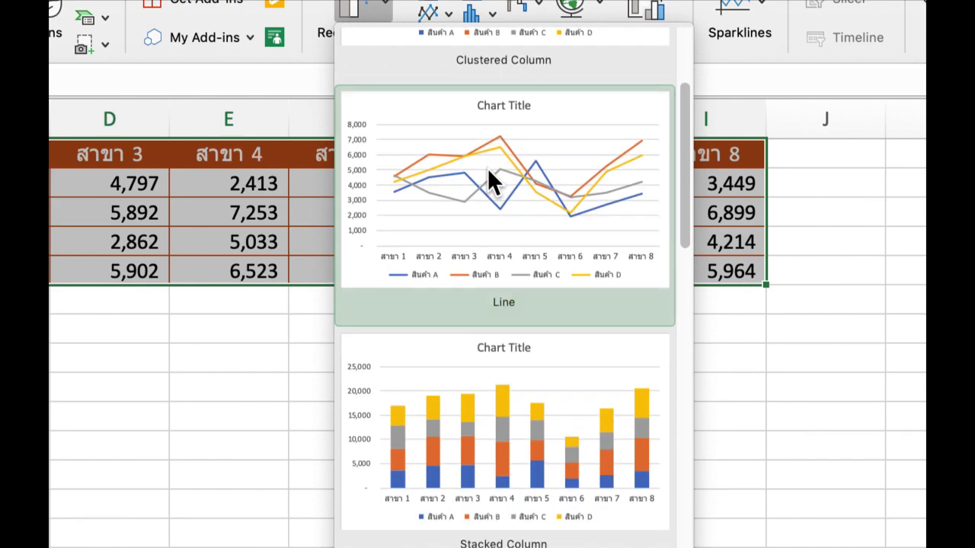
scroll(487, 167, "down", 6)
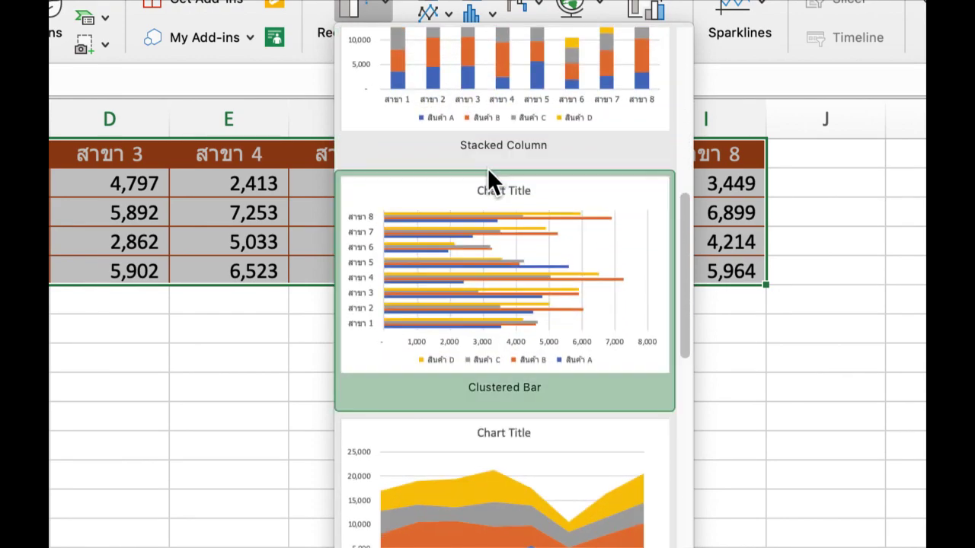
scroll(487, 168, "down", 6)
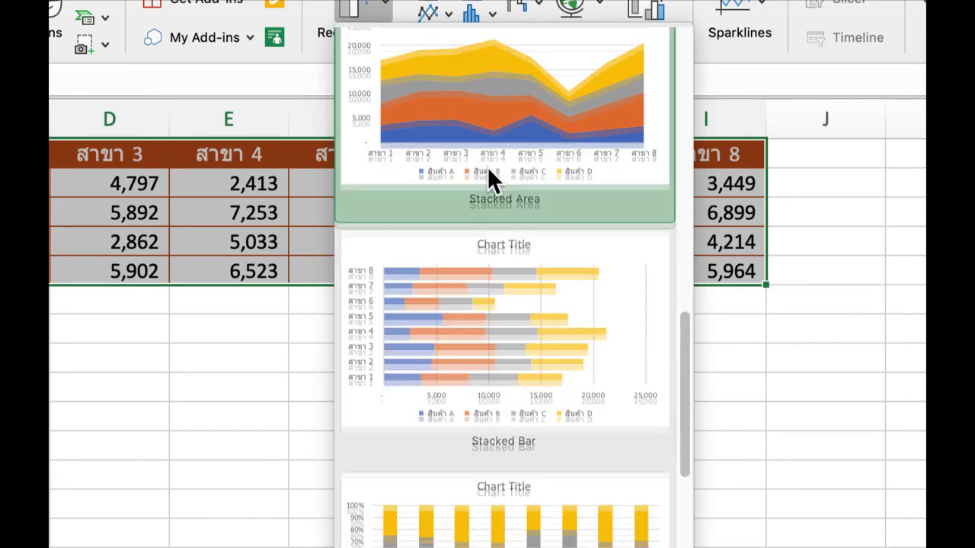
scroll(489, 171, "down", 6)
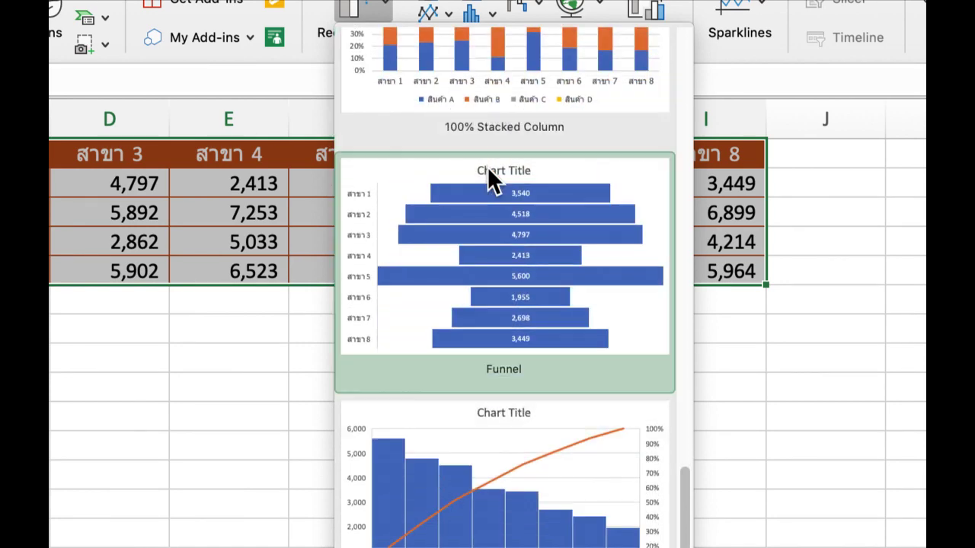
scroll(490, 178, "up", 15)
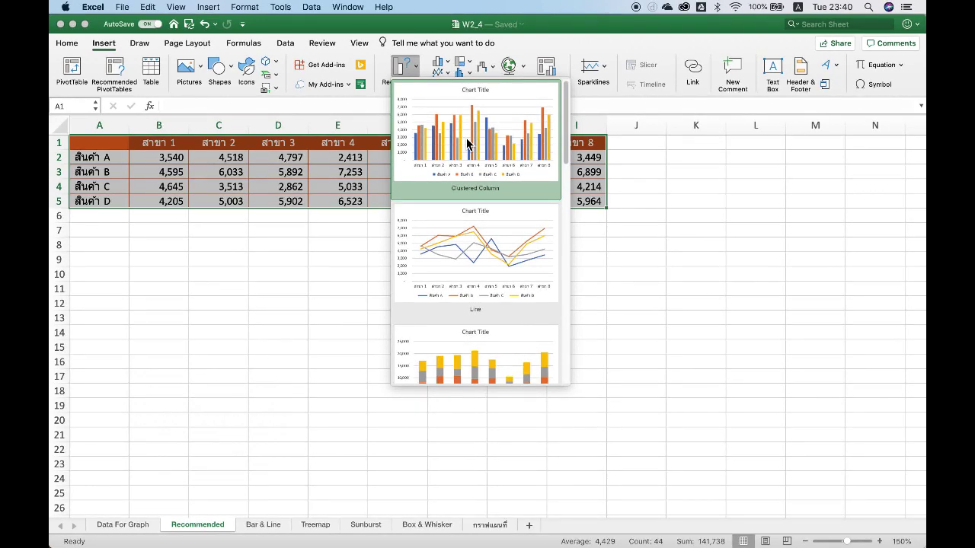
left_click(467, 145)
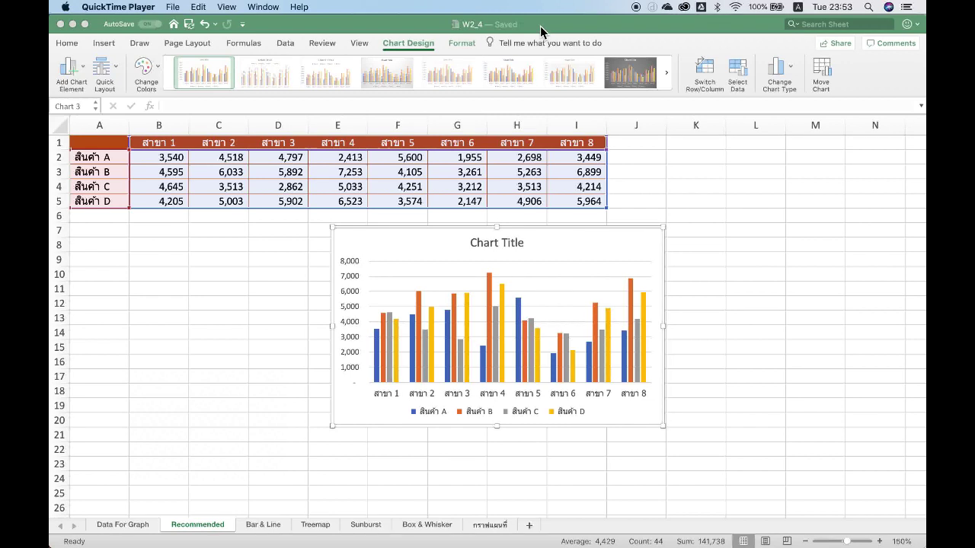
On the Bar & Line sheet, examine the column, bar, line and area chart types available for the tourist spending table
left_click(265, 531)
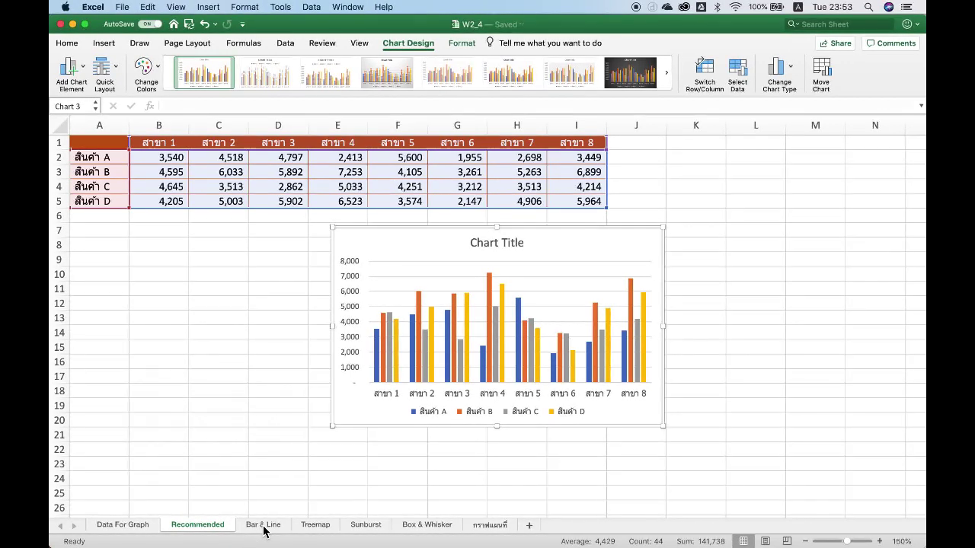
left_click(263, 525)
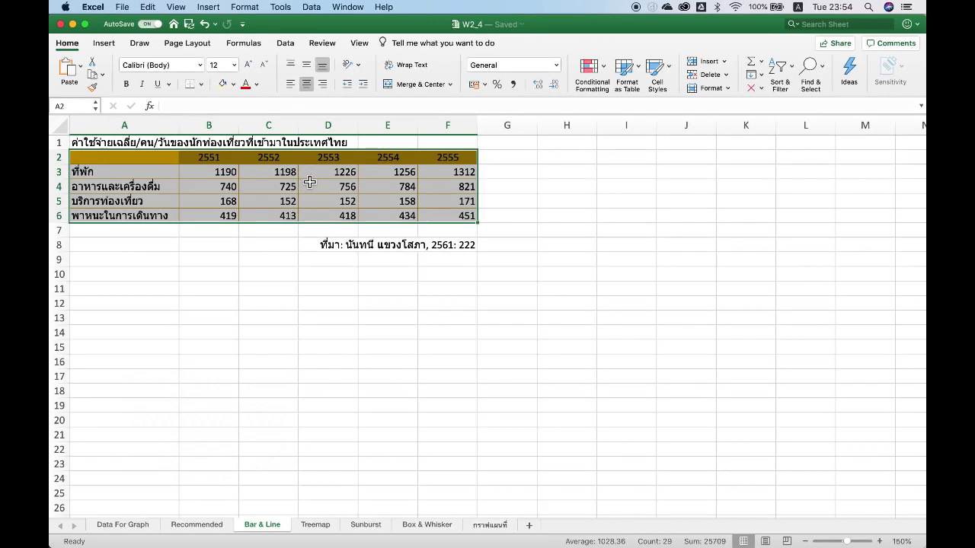
left_click(112, 50)
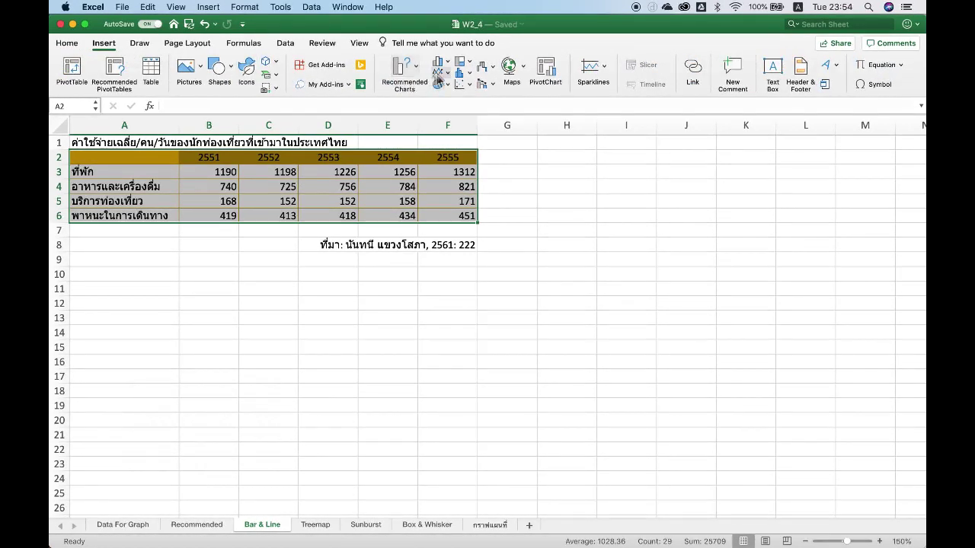
left_click(447, 64)
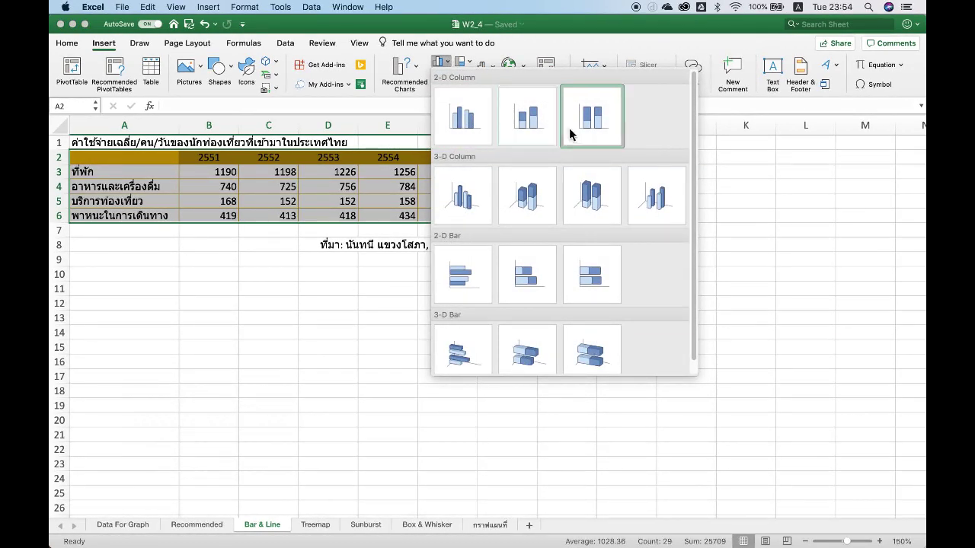
left_click(429, 61)
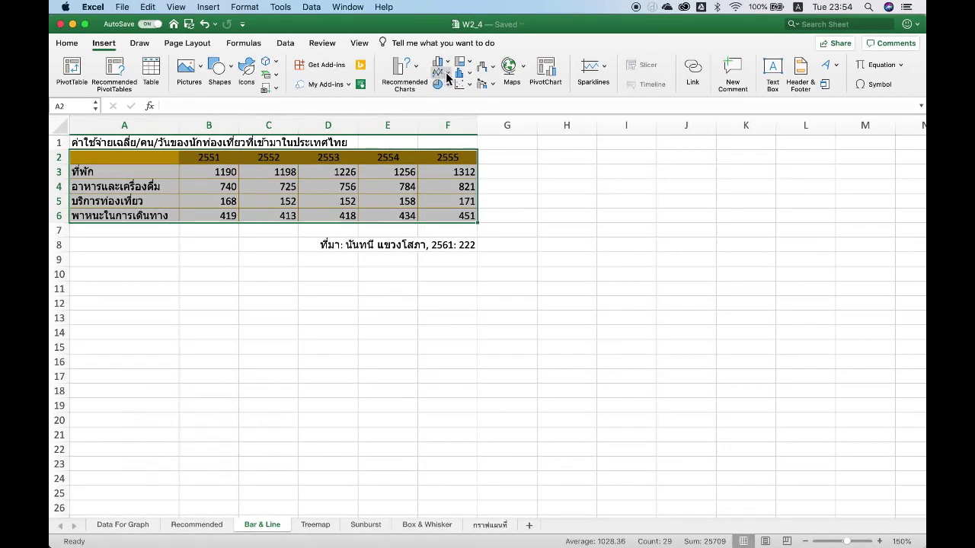
left_click(447, 74)
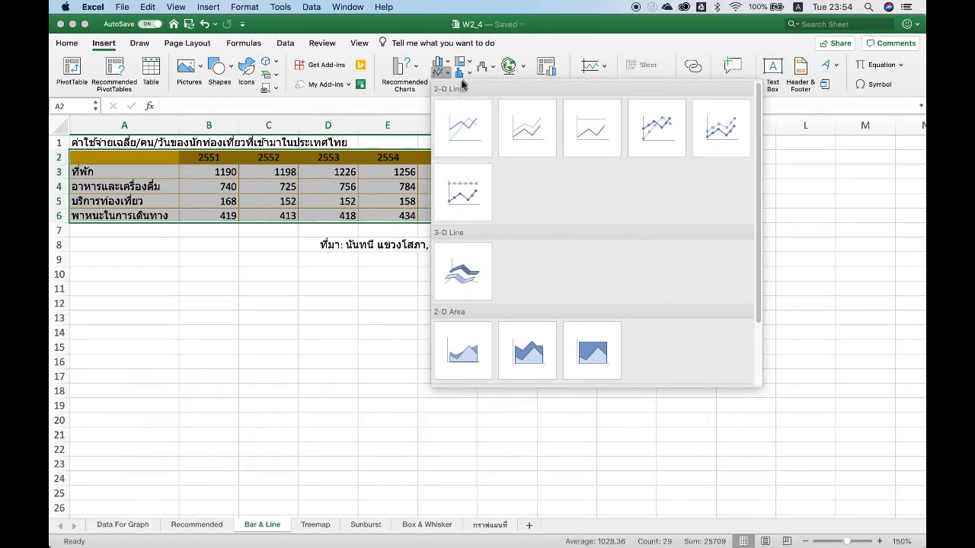
left_click(501, 55)
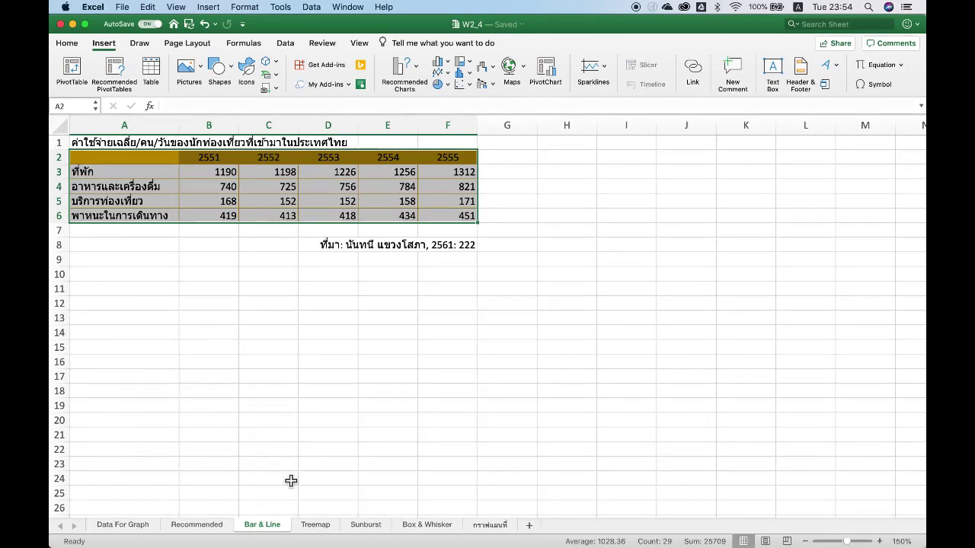
On the Treemap sheet, insert a Treemap chart from the product table, move it slightly upward and select its plot area
left_click(314, 525)
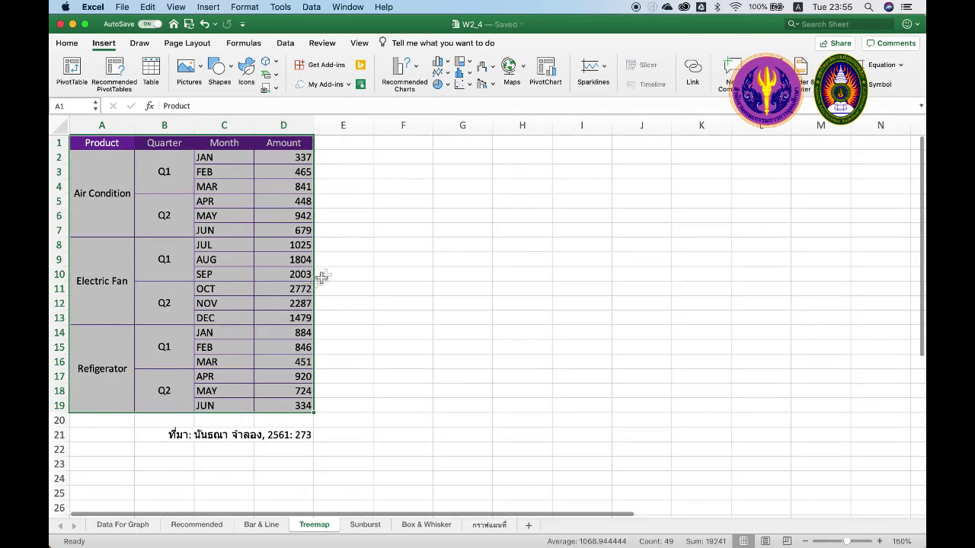
left_click(468, 65)
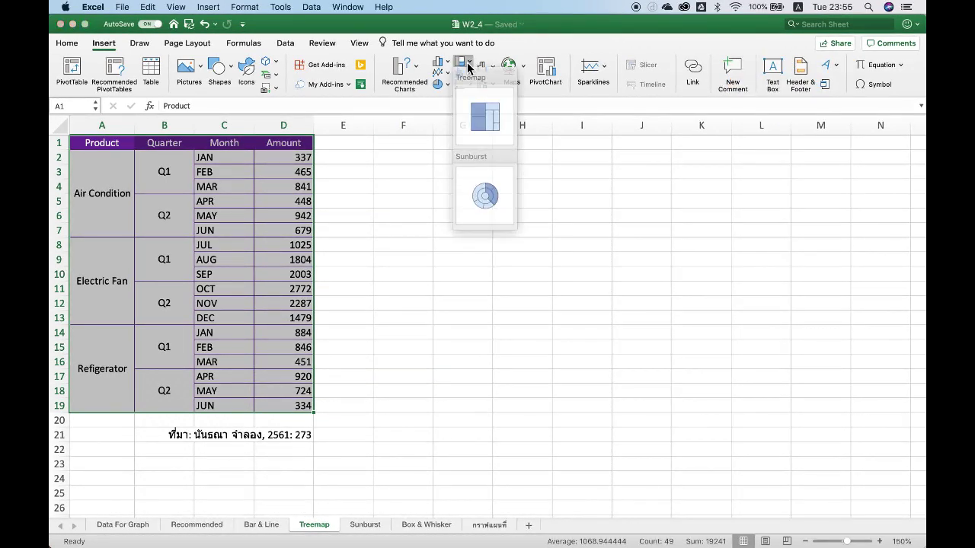
left_click(472, 113)
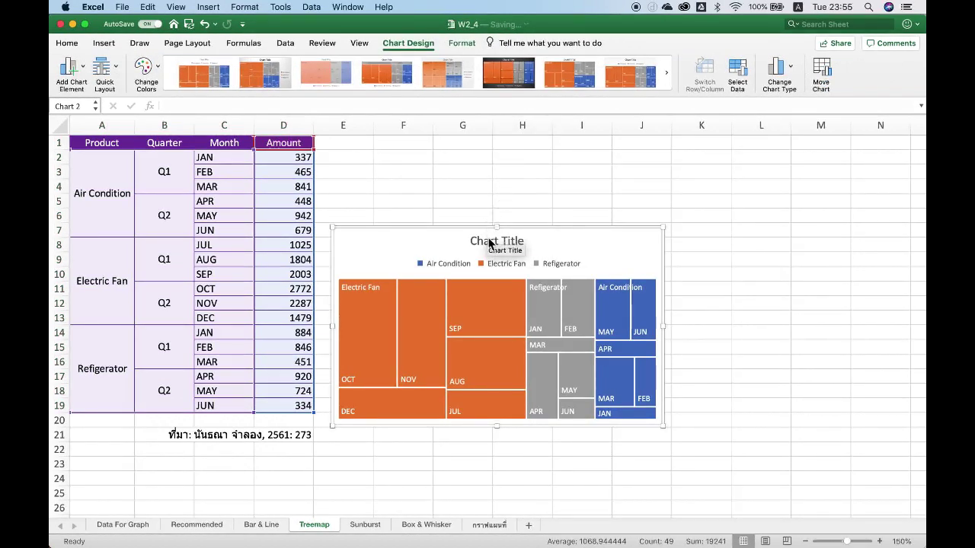
left_click_drag(579, 240, 582, 219)
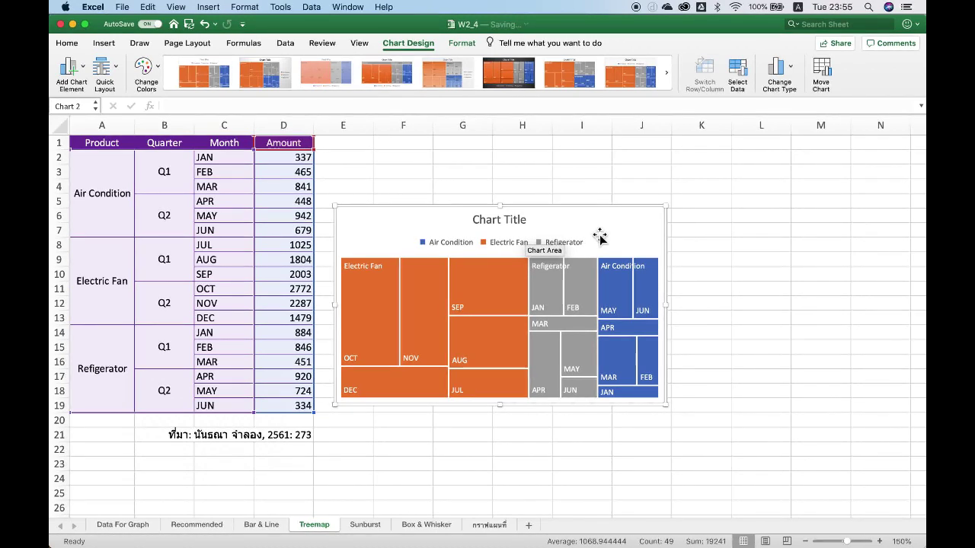
scroll(557, 266, "down", 3)
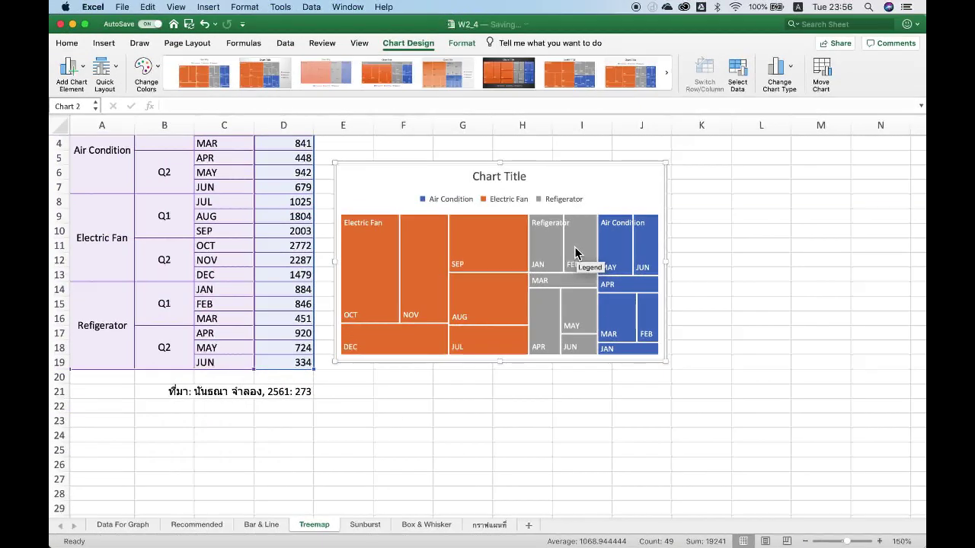
left_click(576, 254)
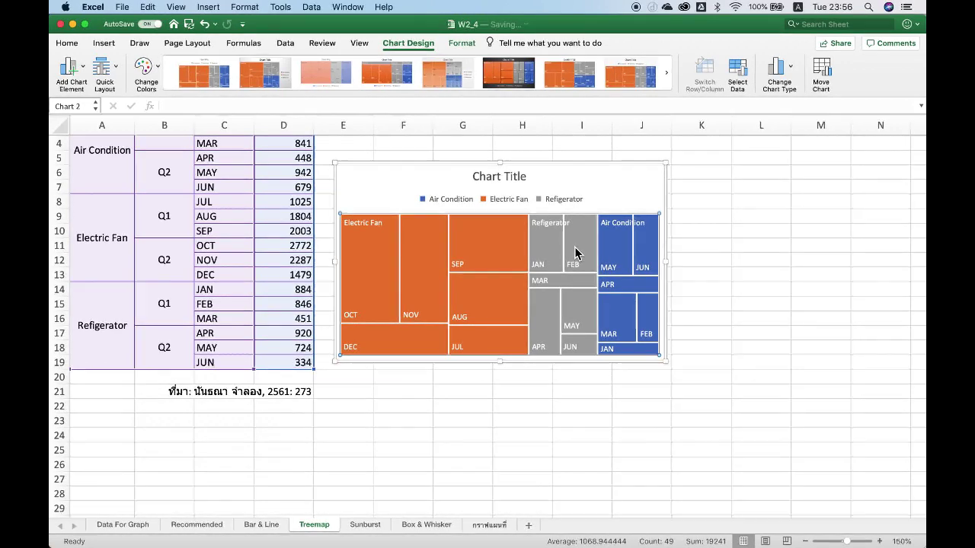
On the Sunburst sheet, insert a Sunburst chart from the product, quarter, month and amount table
left_click(369, 529)
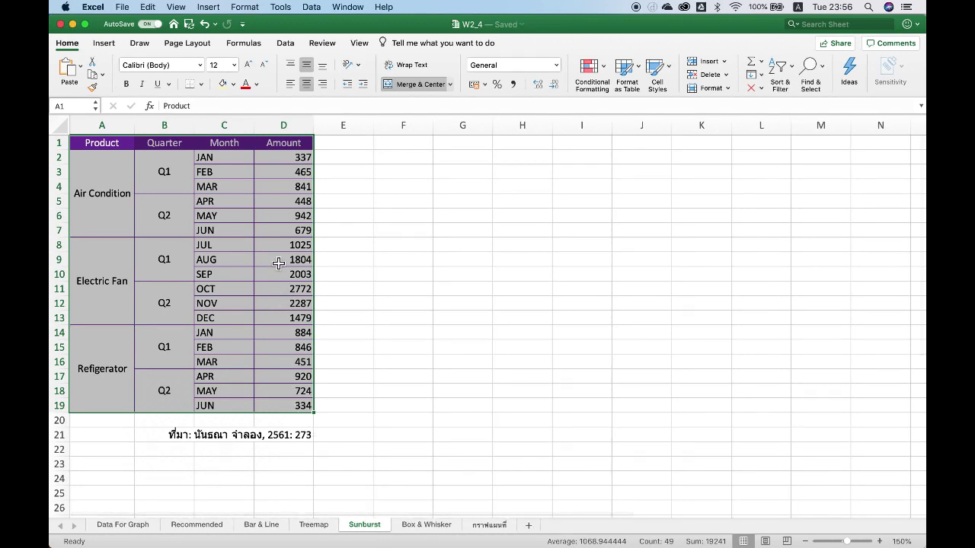
left_click(110, 45)
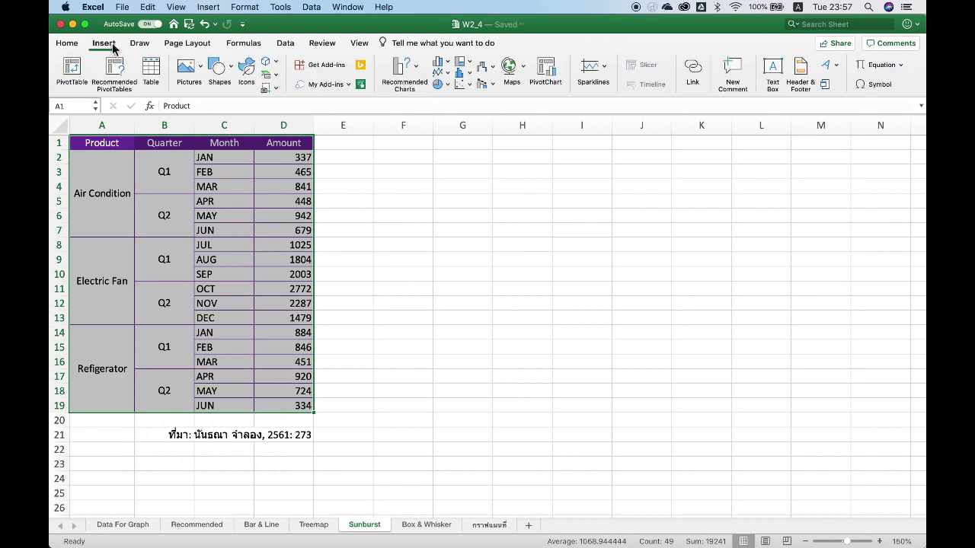
left_click(470, 66)
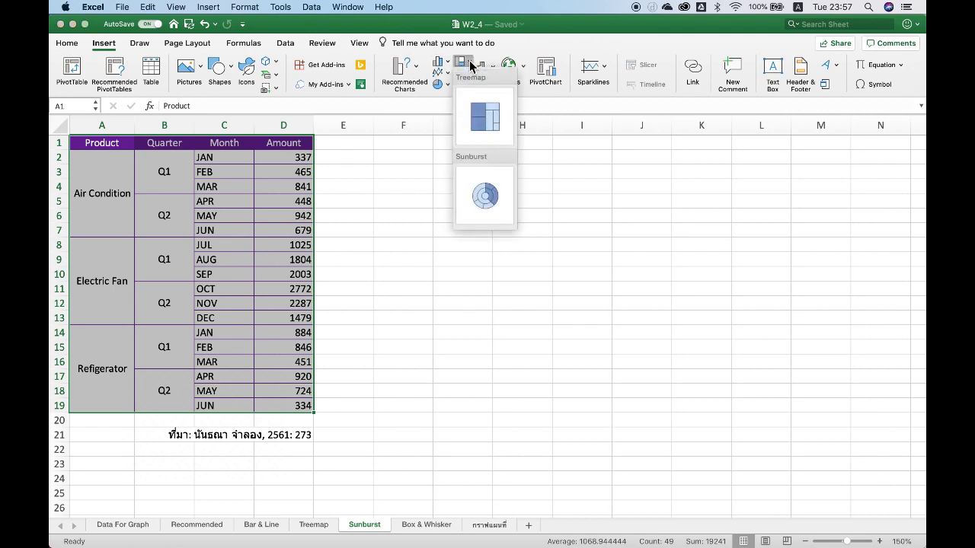
left_click(482, 195)
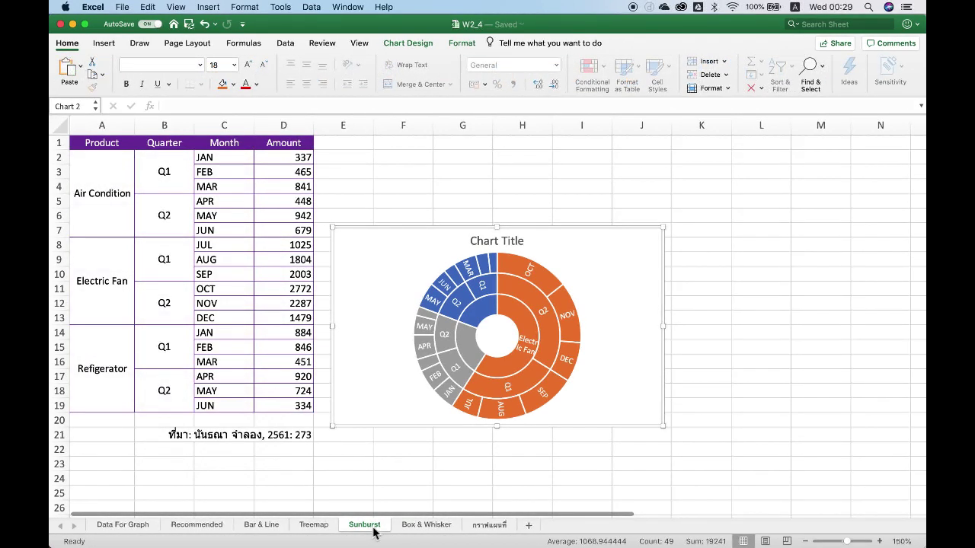
On the กราฟแผนที่ sheet, insert a Filled Map chart from the province area table and move it up, closer to the data
left_click(410, 525)
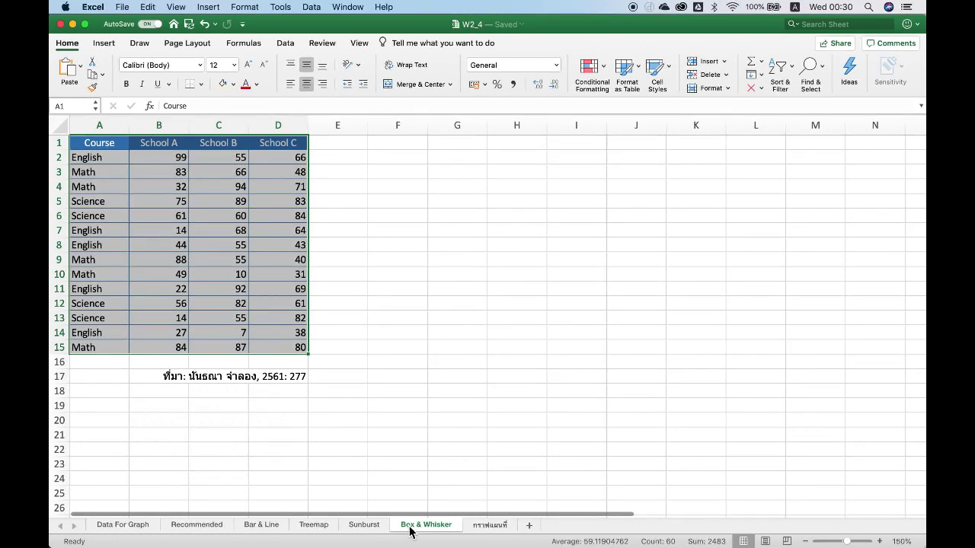
left_click(490, 526)
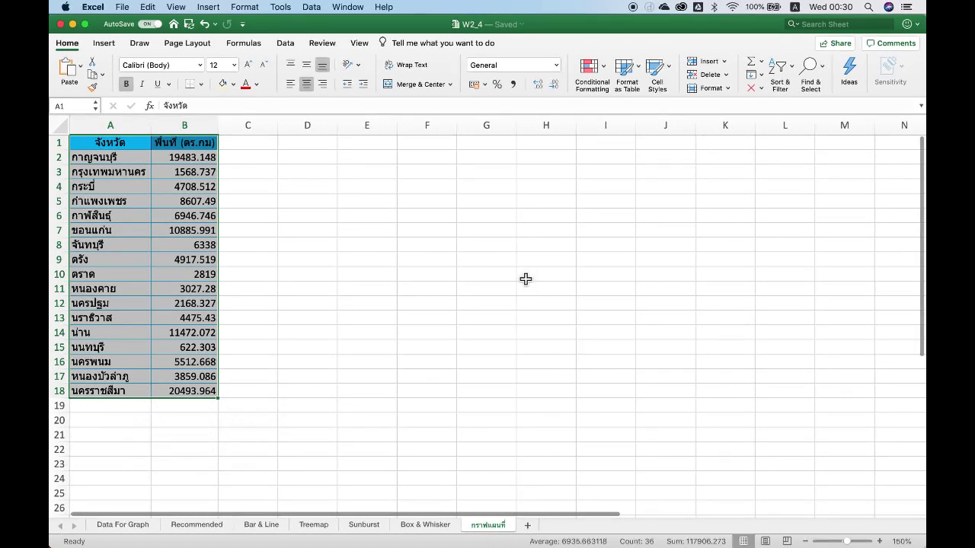
left_click(105, 45)
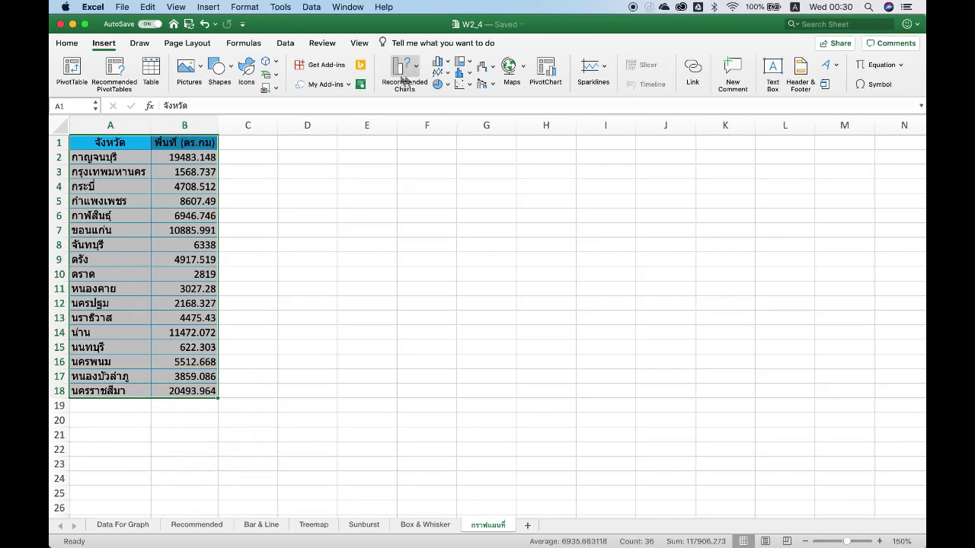
left_click(520, 69)
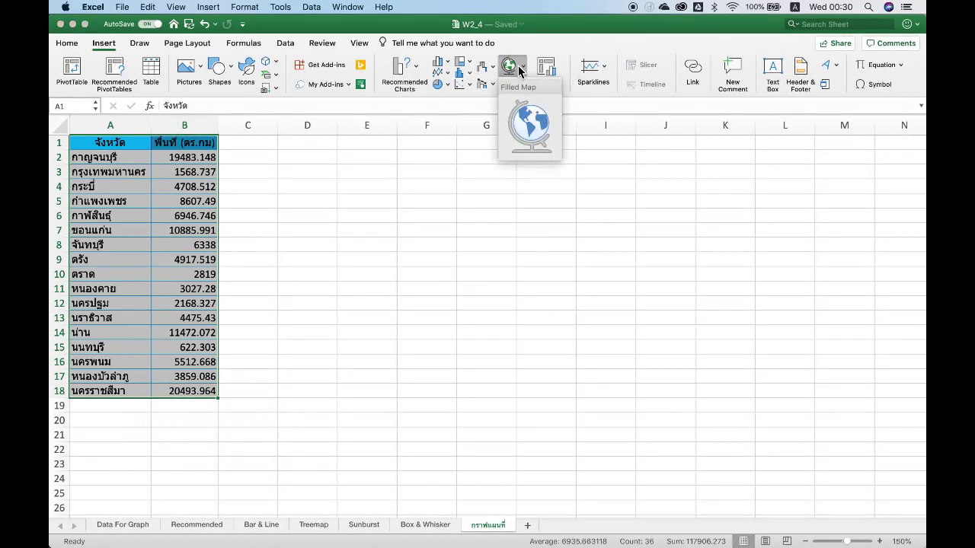
left_click(525, 124)
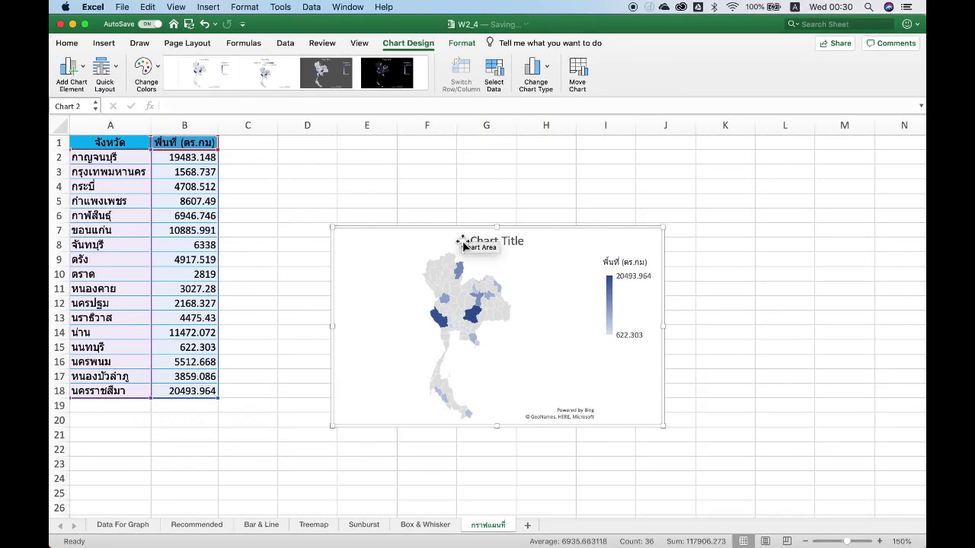
left_click_drag(459, 229, 439, 184)
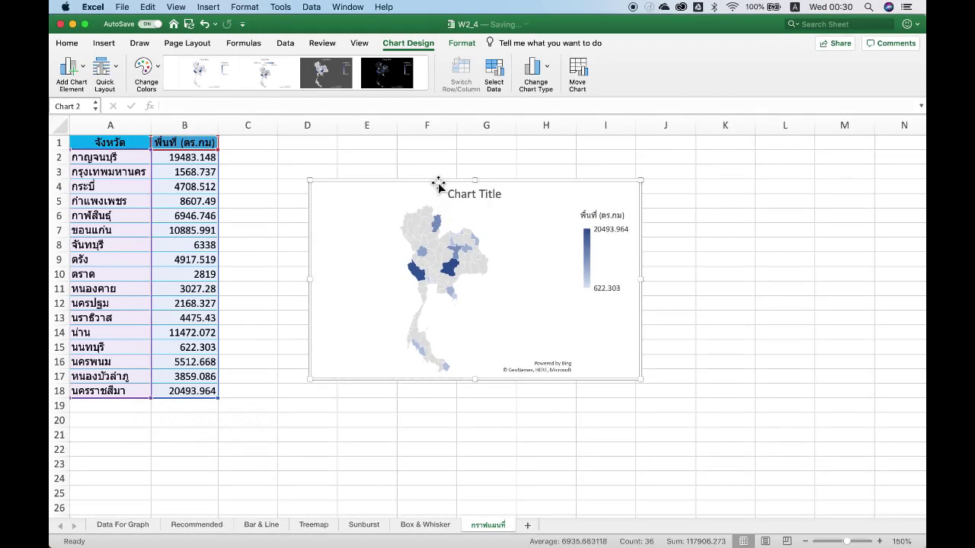